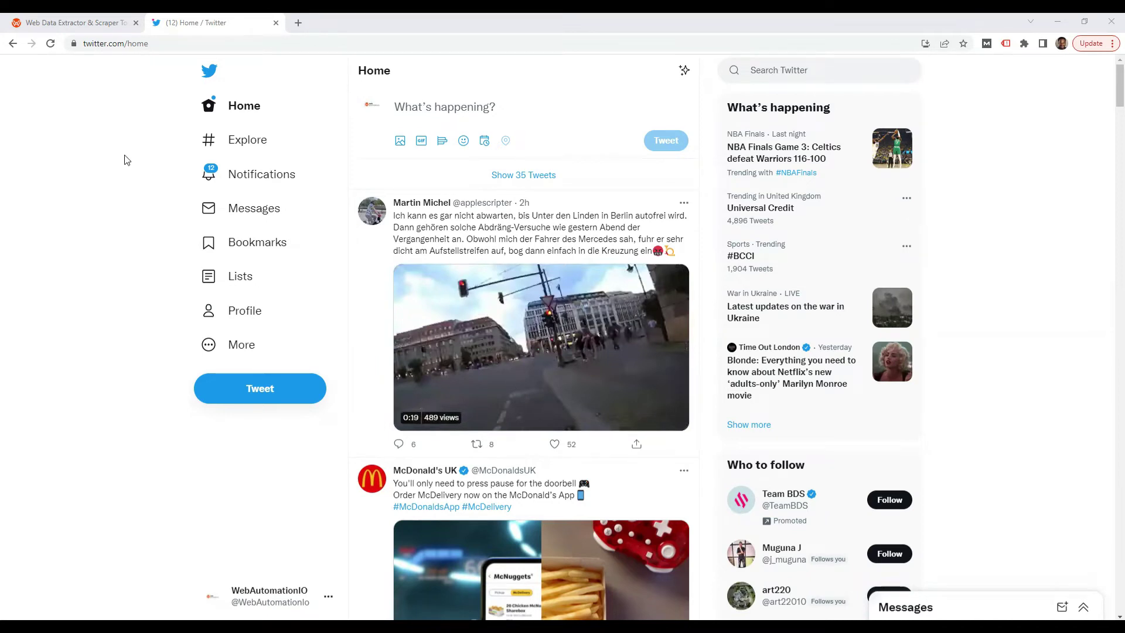
- Open the WebAutomation.io account dashboard showing 76 extractors, then go to the Marketplace
click(78, 27)
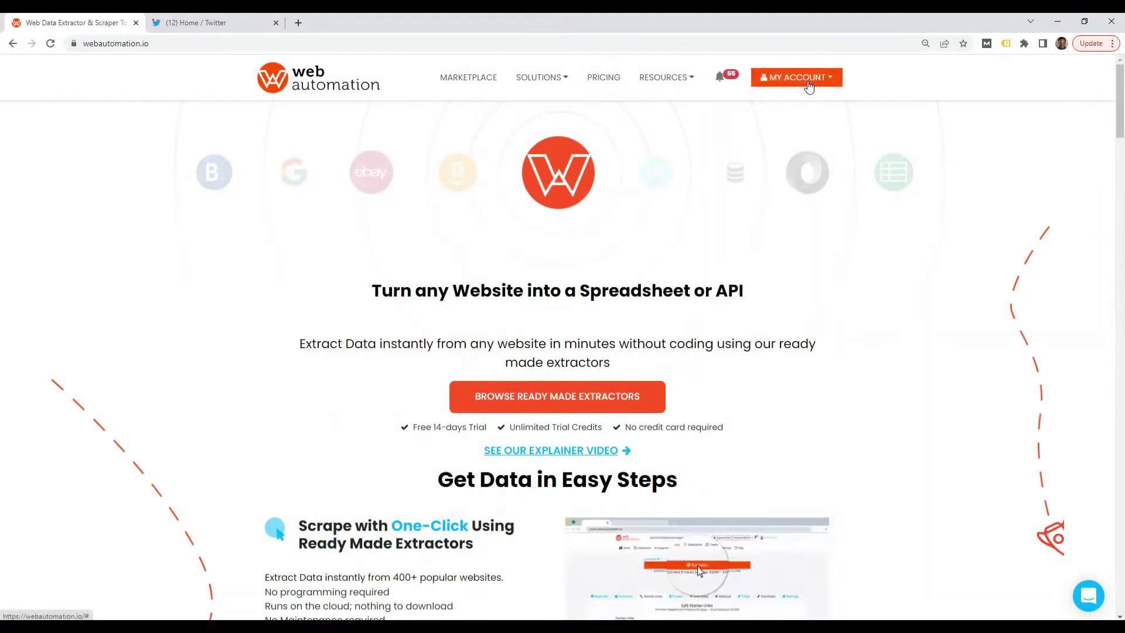
click(797, 76)
click(788, 101)
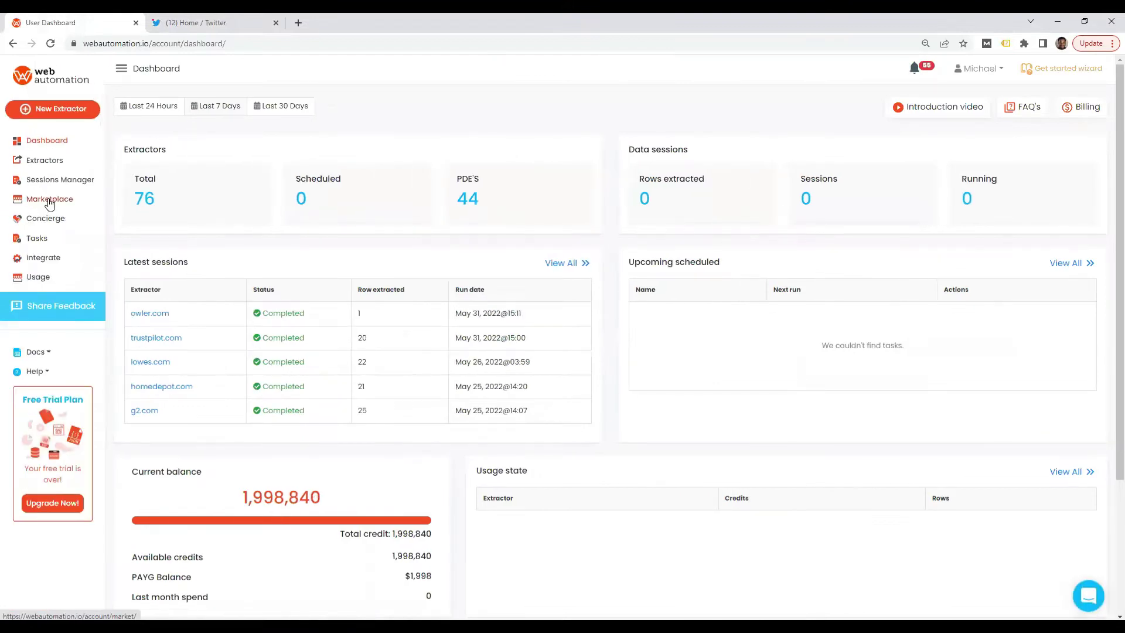
click(53, 202)
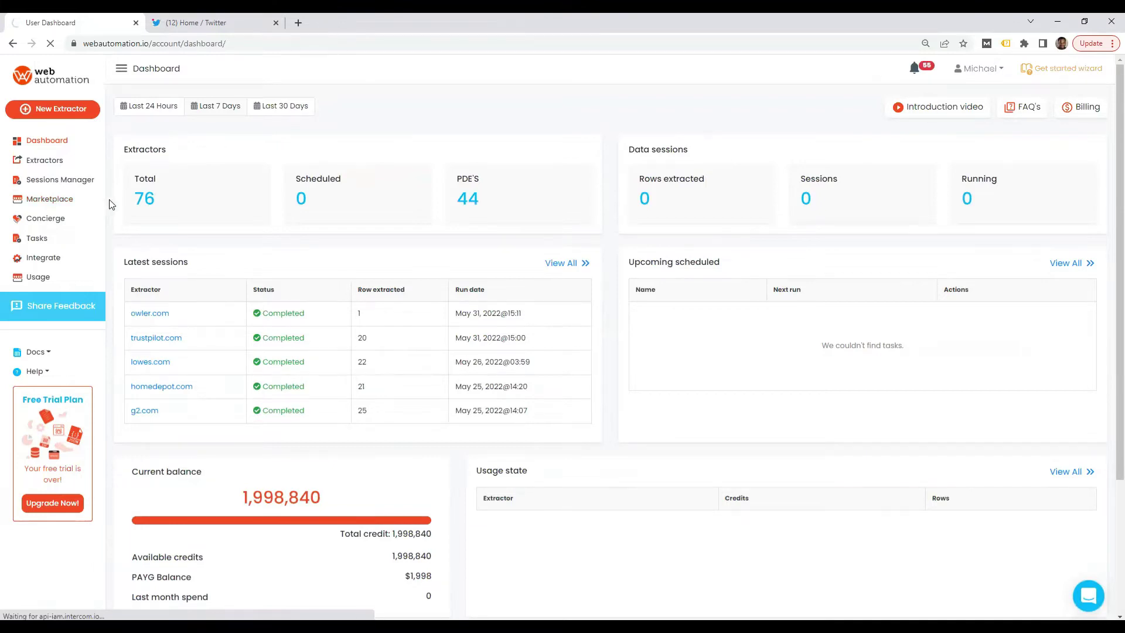
- Search the Marketplace for 'twitter' and activate the Twitter Profile Scraper
click(409, 130)
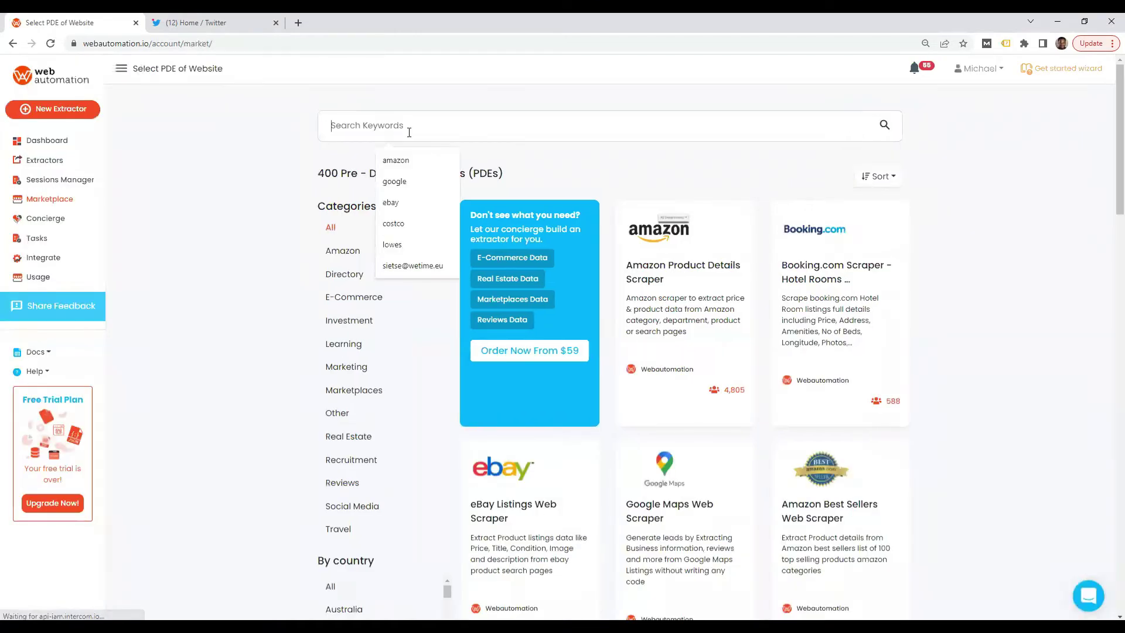
text(twitter)
key(Return)
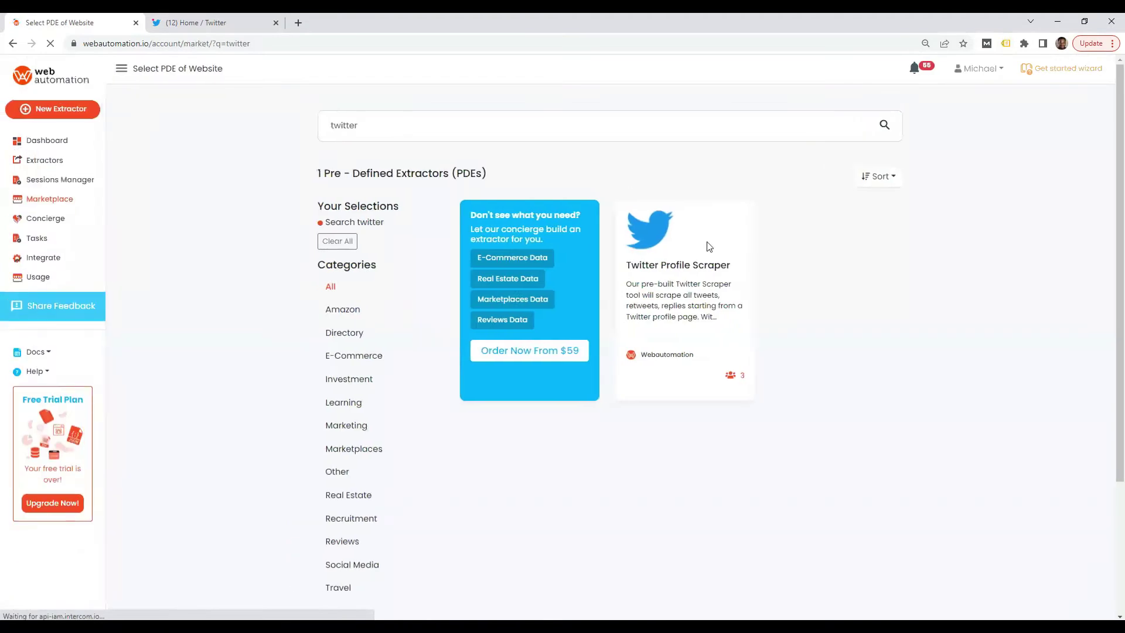
click(697, 285)
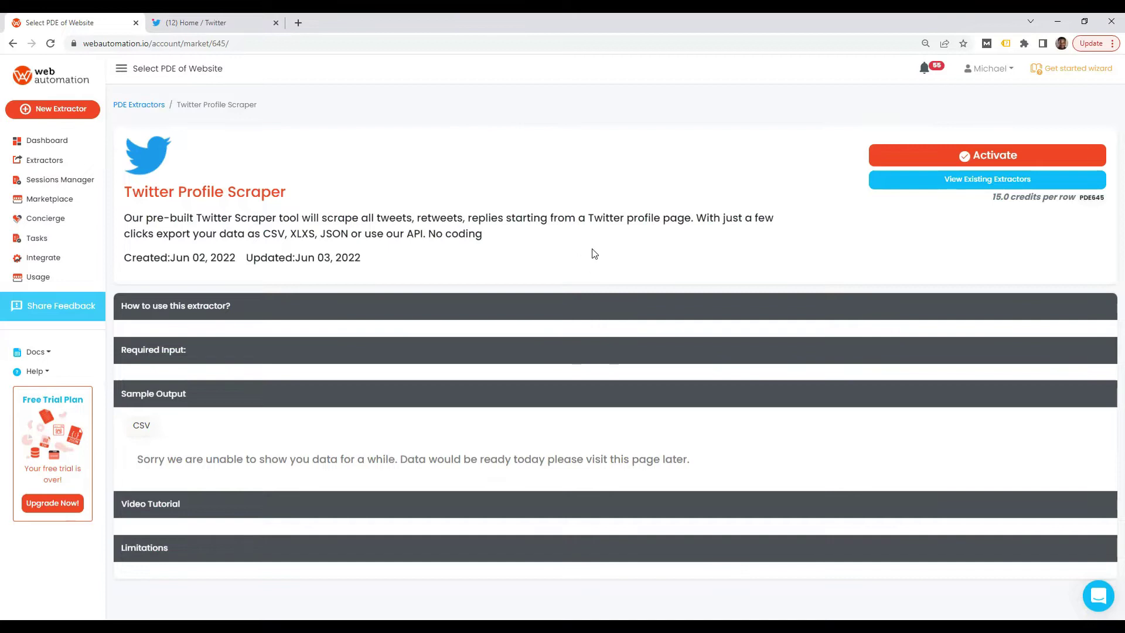
click(911, 157)
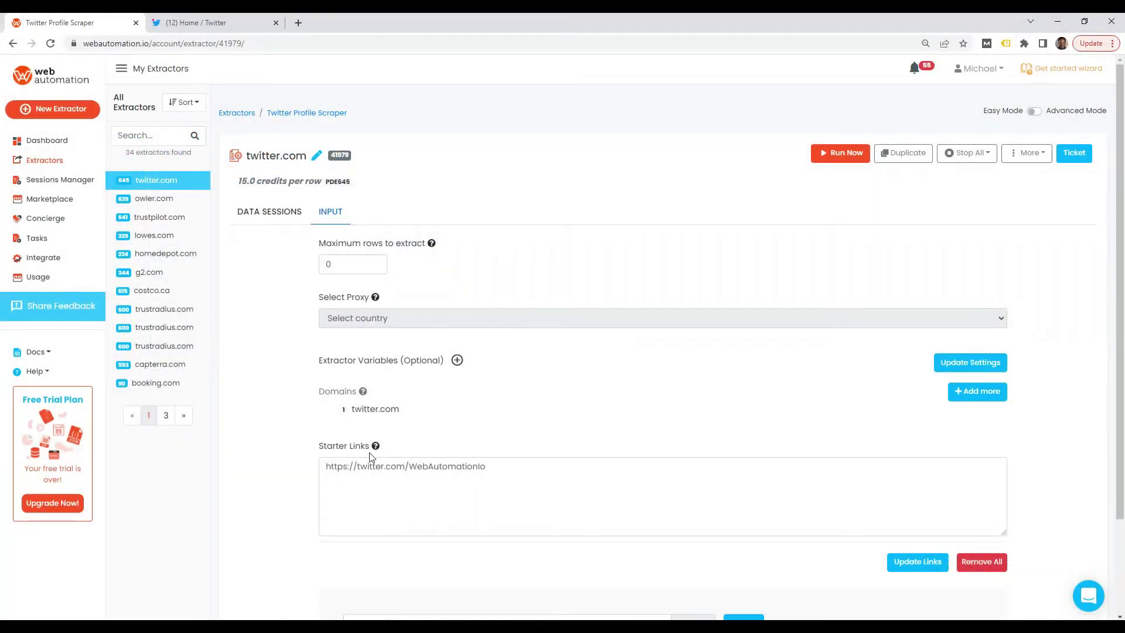
- Search Twitter for 'webautomation', open the WebAutomationIO profile and select its URL
click(205, 25)
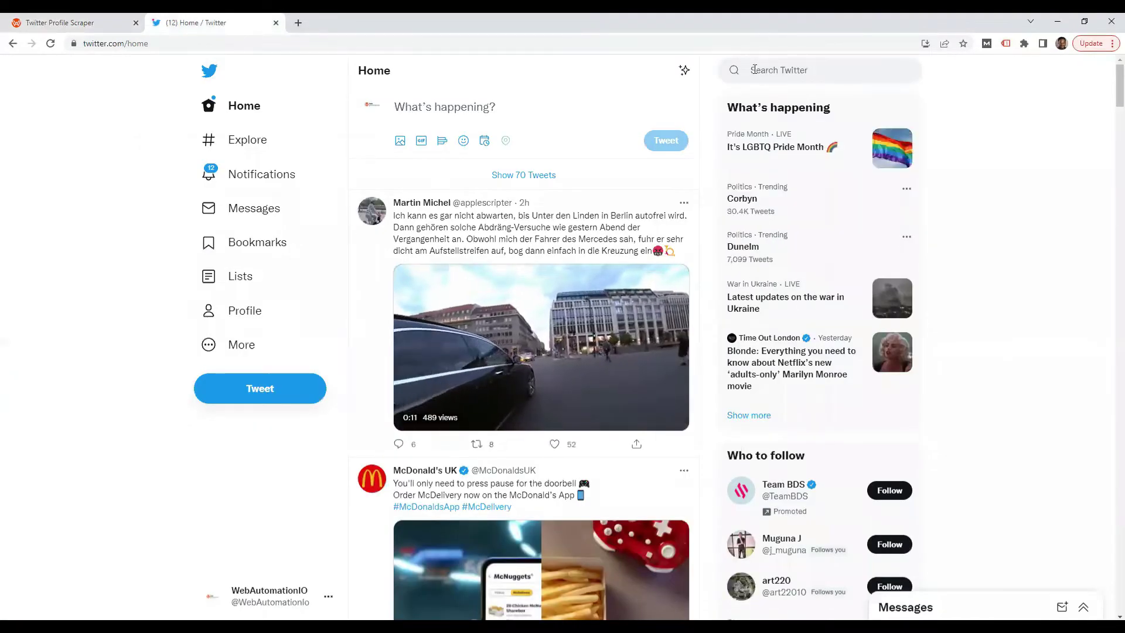
click(768, 72)
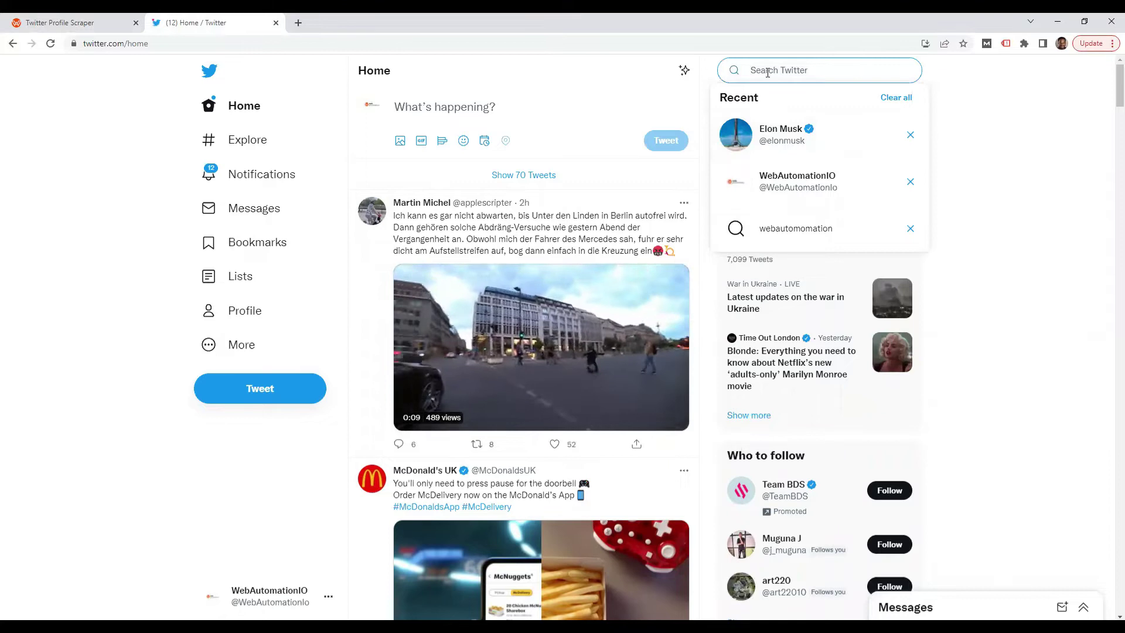
text(webauto)
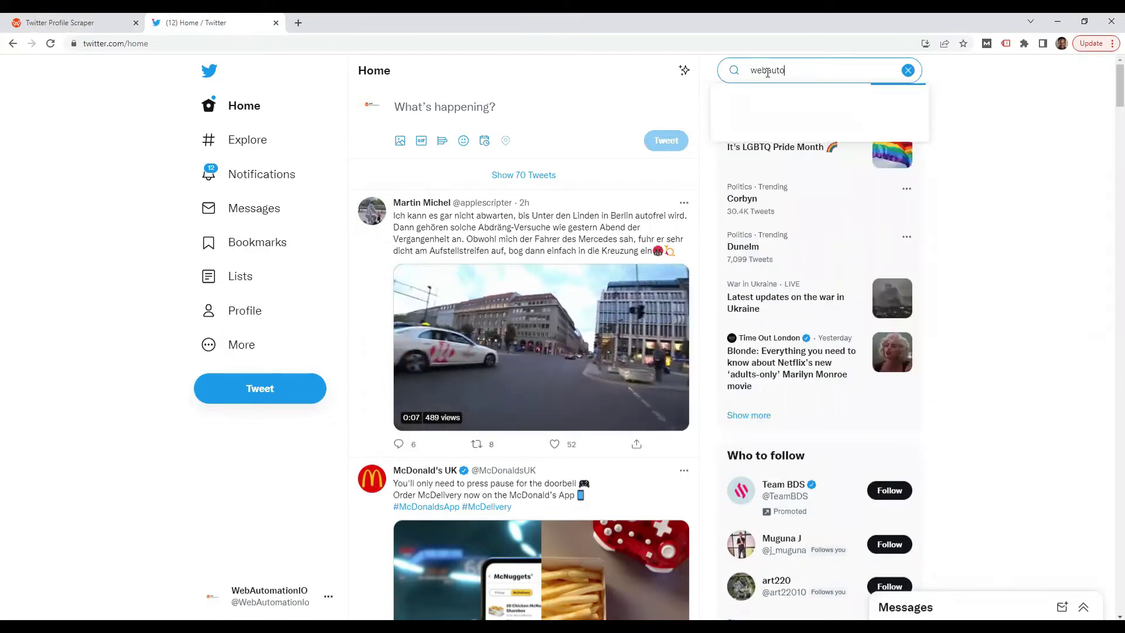
text(mation)
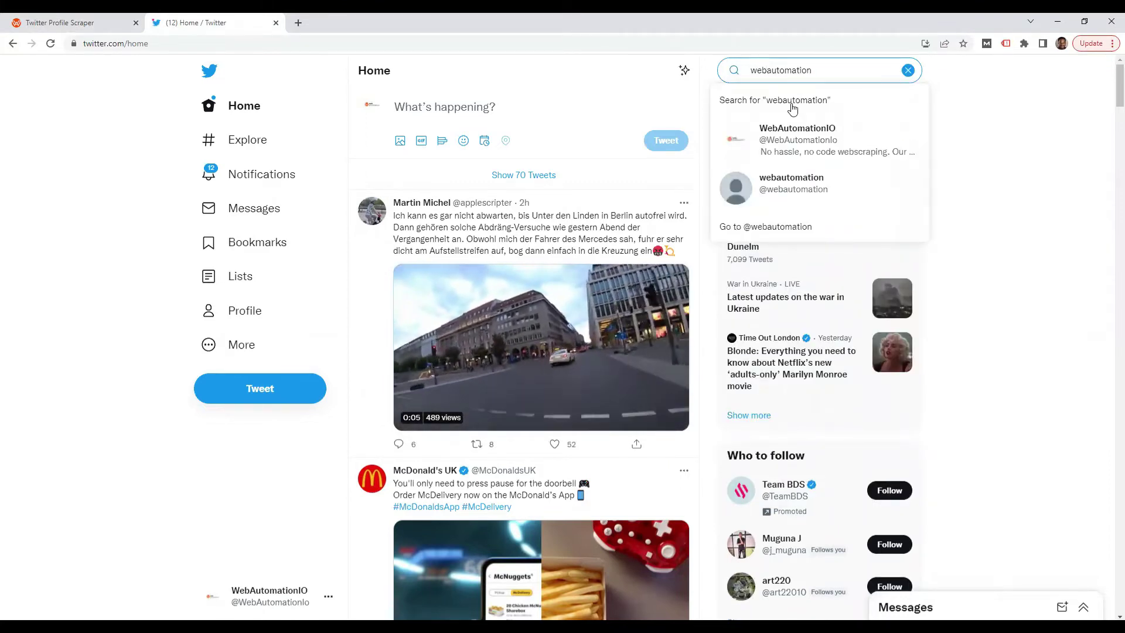
click(811, 147)
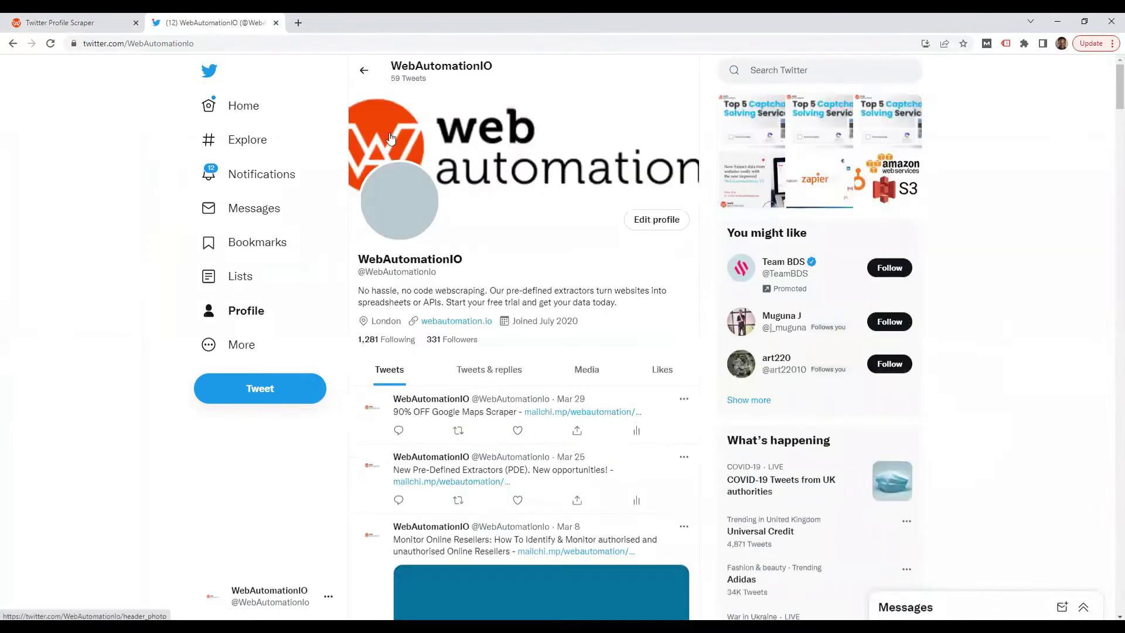
click(168, 46)
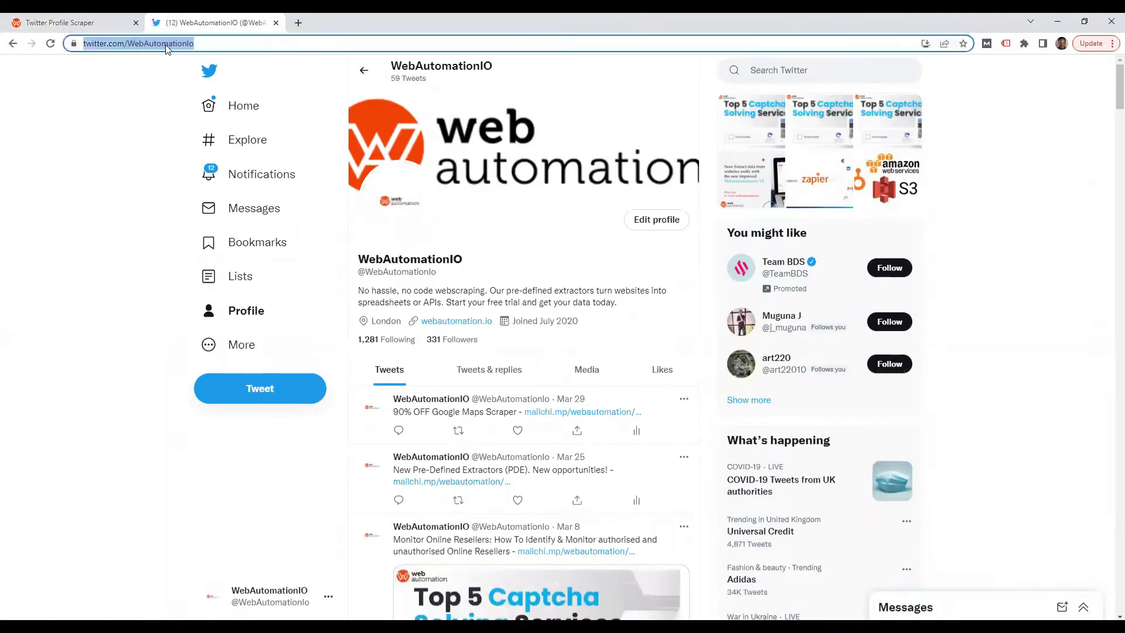
click(81, 23)
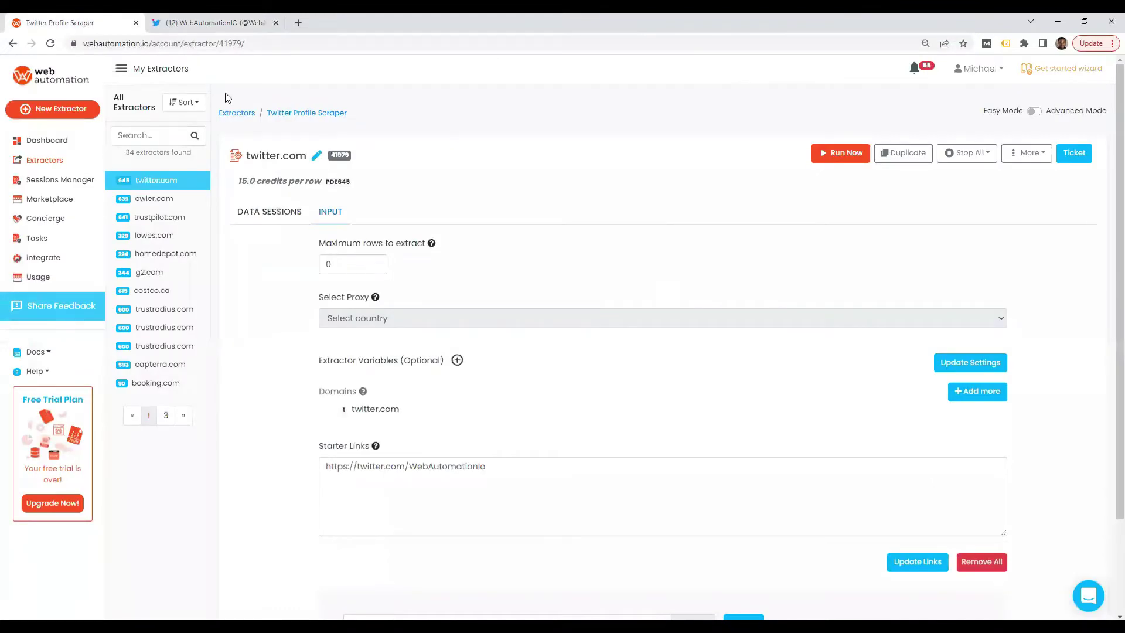
click(362, 471)
triple_click(363, 471)
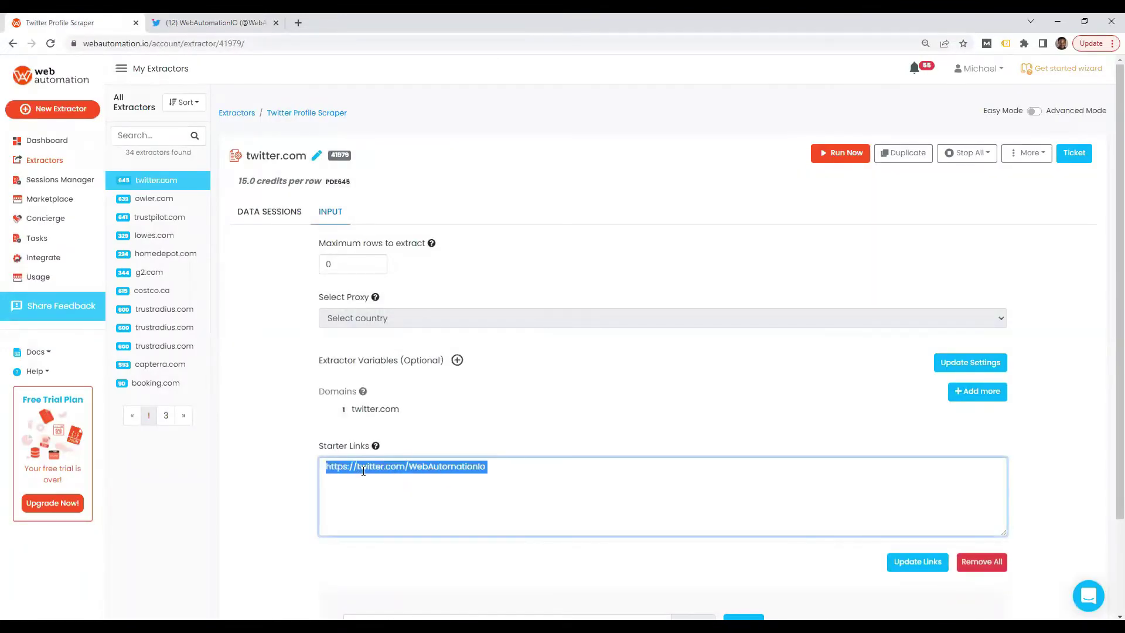
key(End)
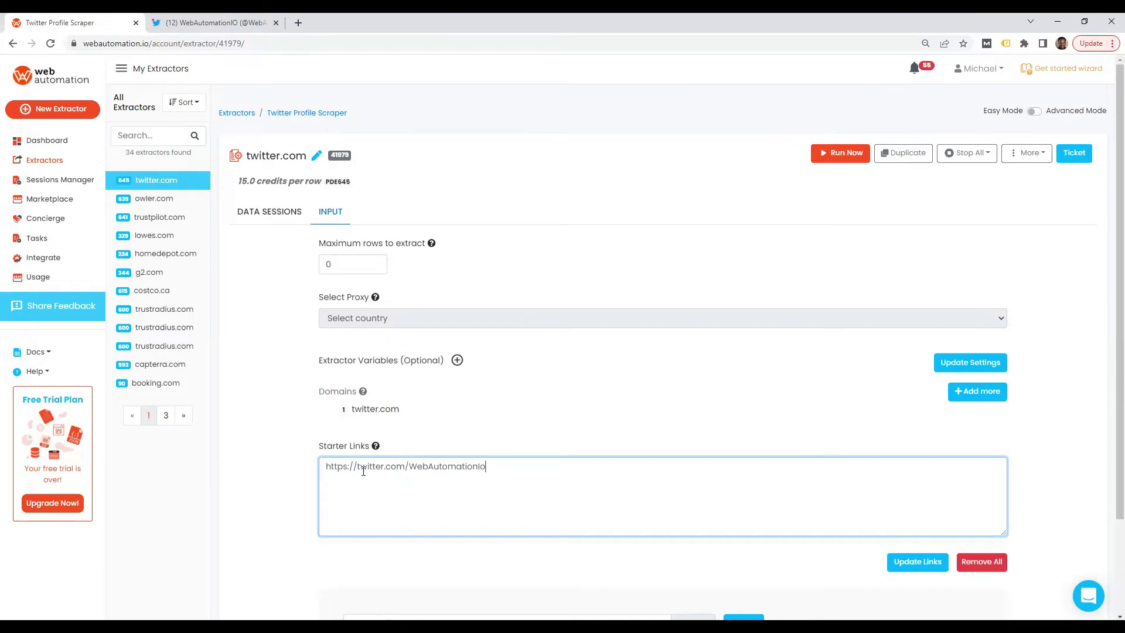
click(207, 27)
- Search Twitter for the second person by name, open their verified profile and select its URL
click(761, 69)
text(e)
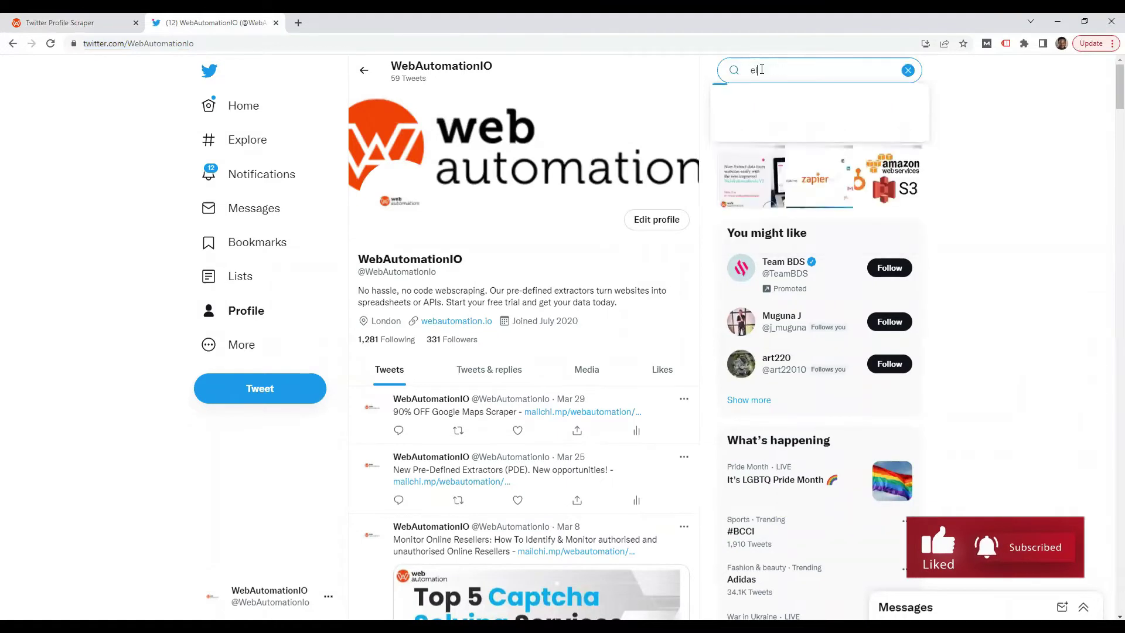
text(lon mus)
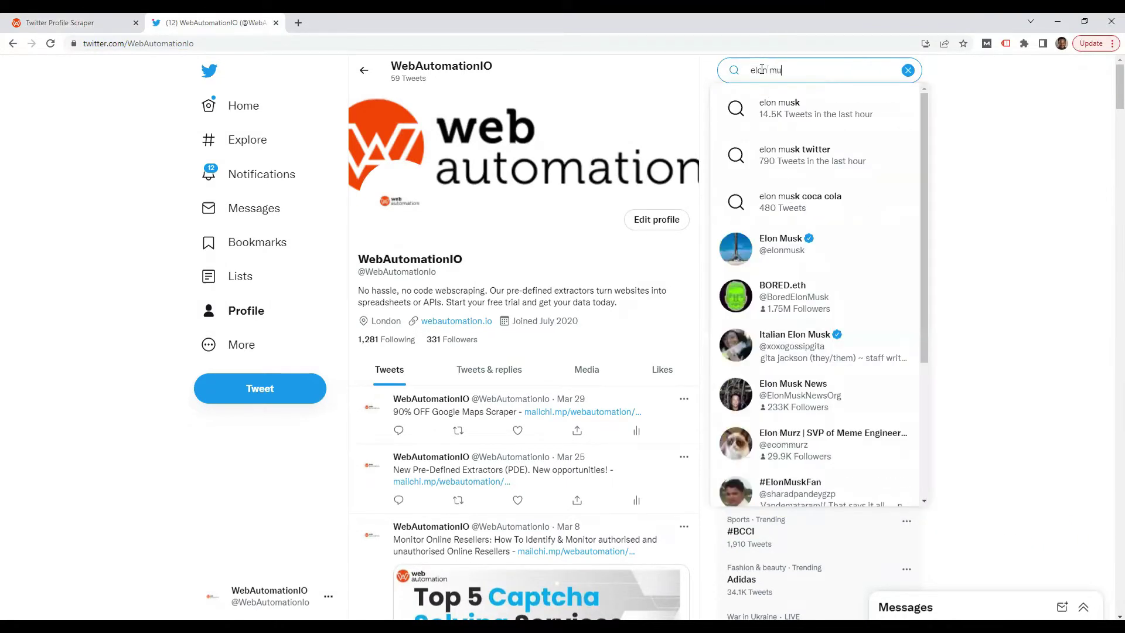
click(784, 250)
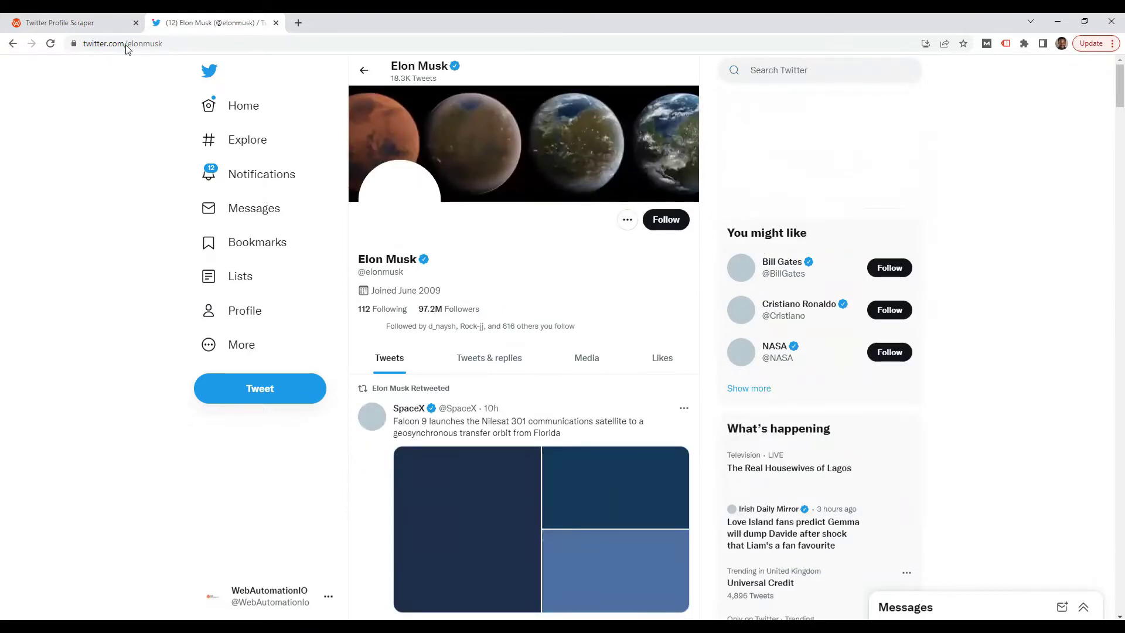
click(136, 48)
key(ctrl+c)
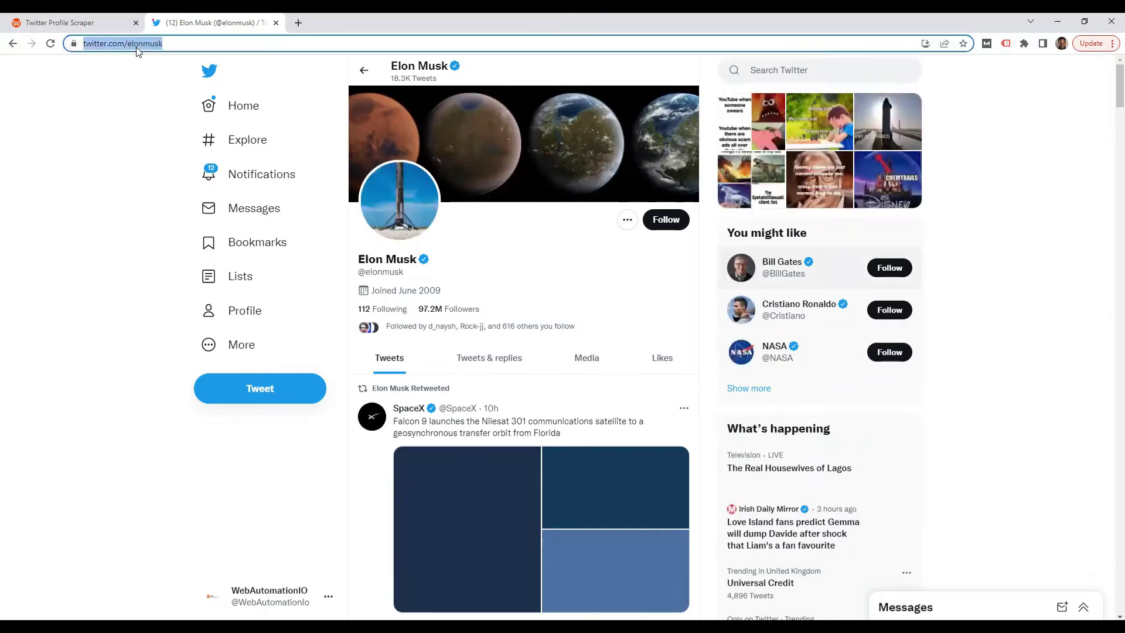
- Paste the second profile's URL into Starter Links, save the links, and reveal Max Tweets at 100
click(93, 23)
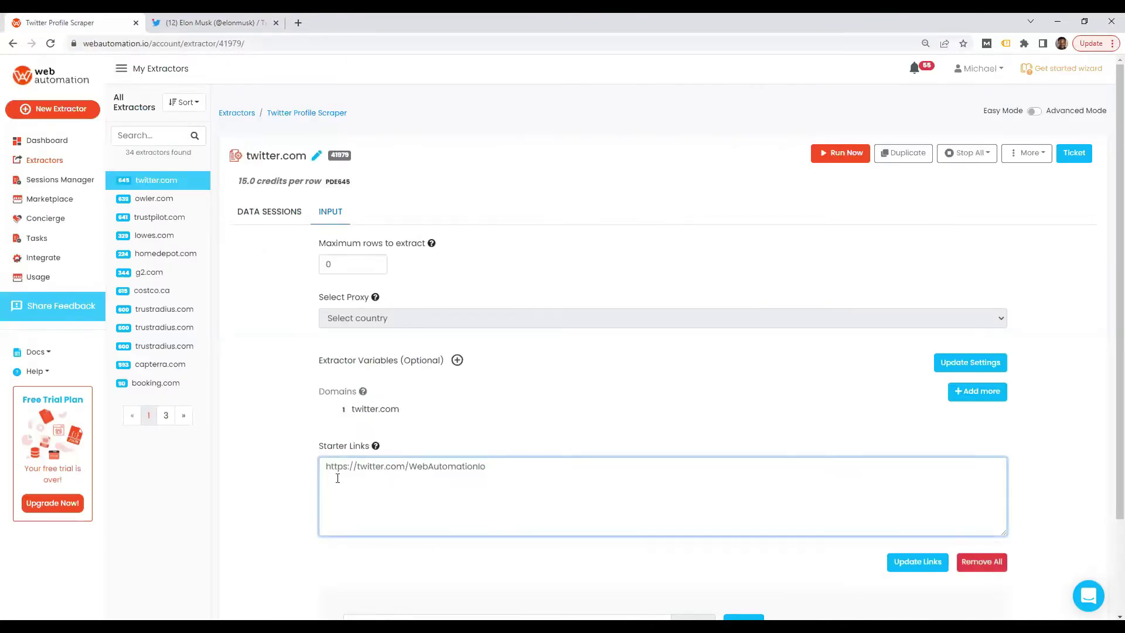
key(ctrl+v)
click(904, 560)
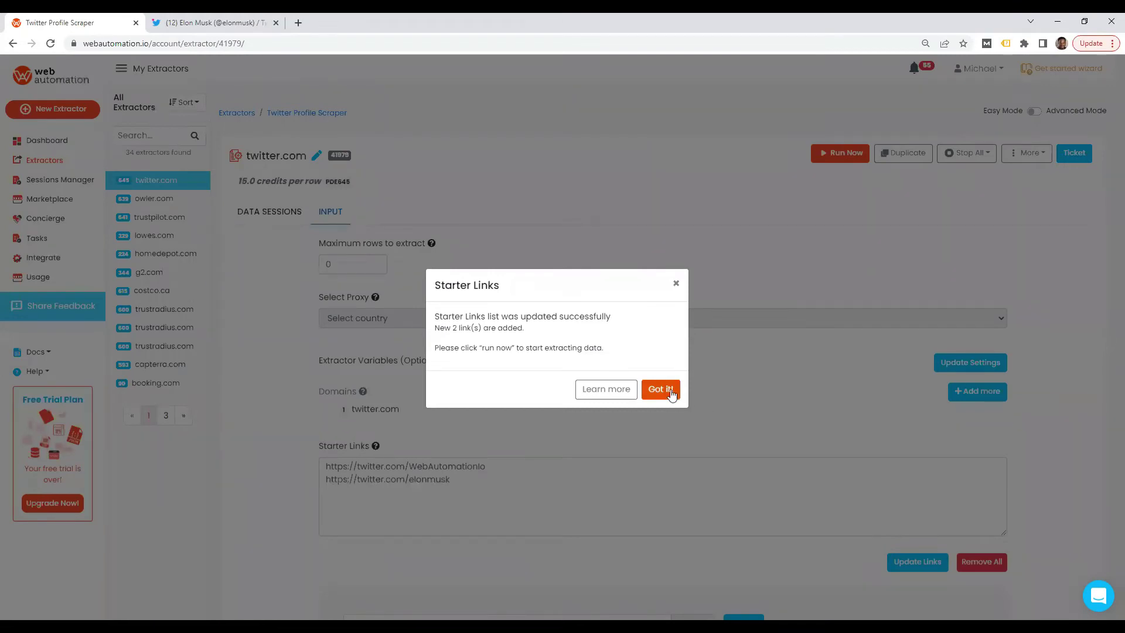
click(660, 390)
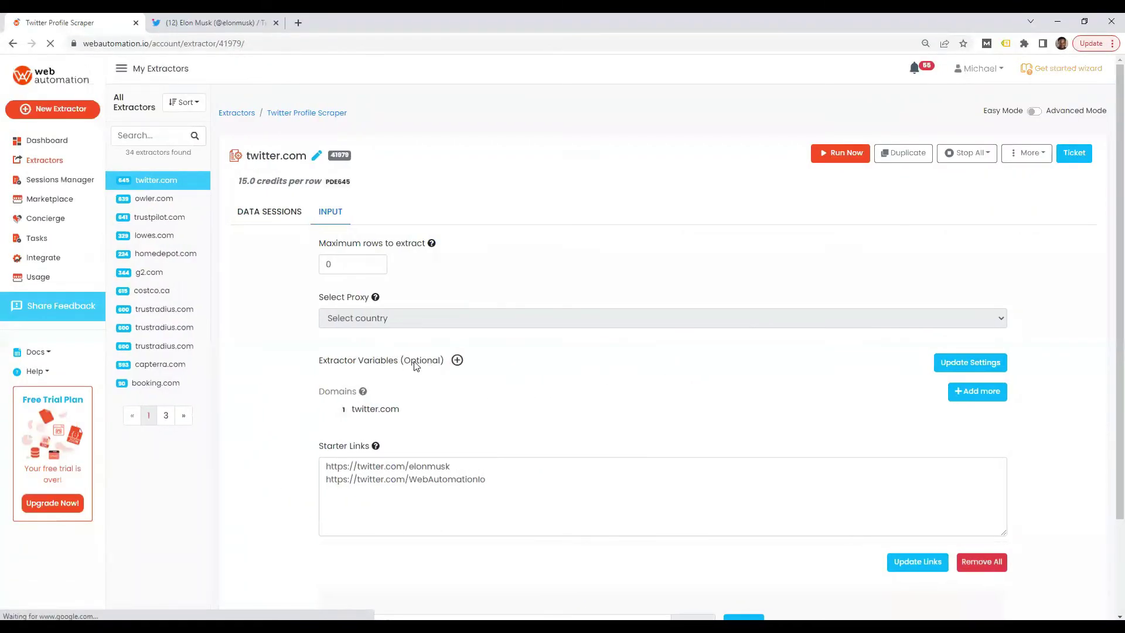
click(456, 360)
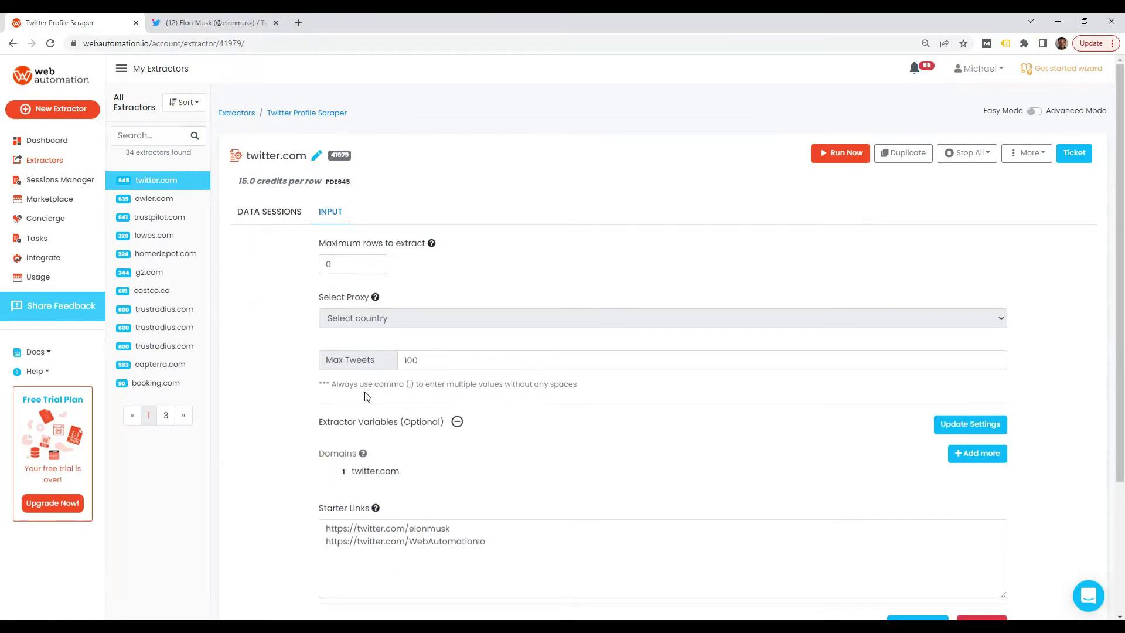
- Run the scraper and download completed session 212887 (150 rows) as an xlsx file
click(840, 163)
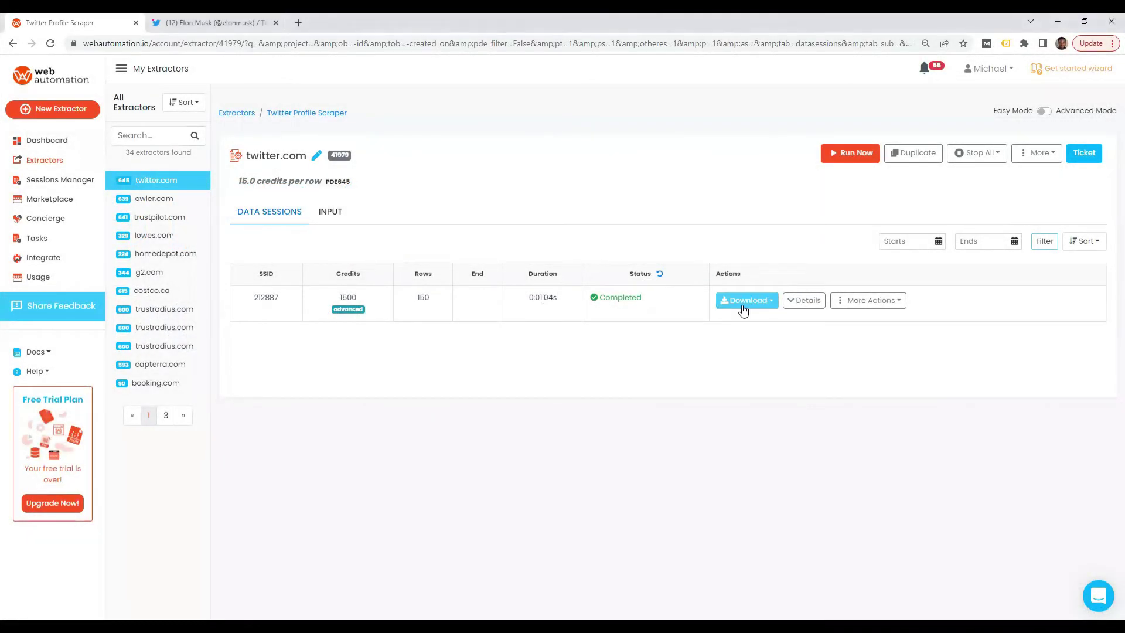
click(743, 304)
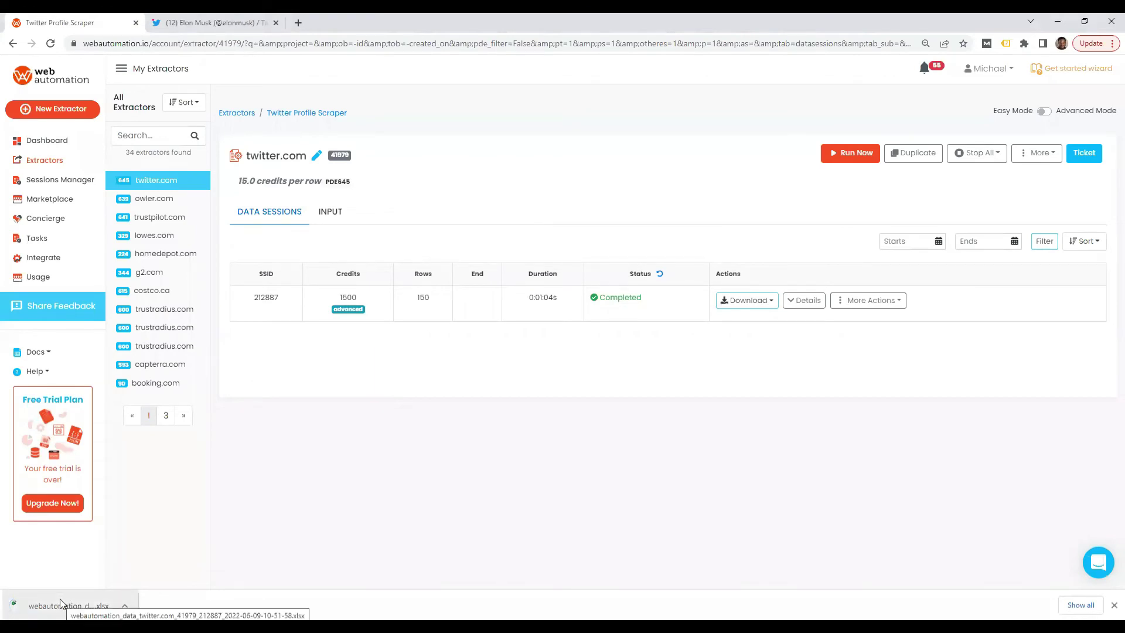
- Open the downloaded xlsx maximised in Excel and widen columns A through D
click(60, 600)
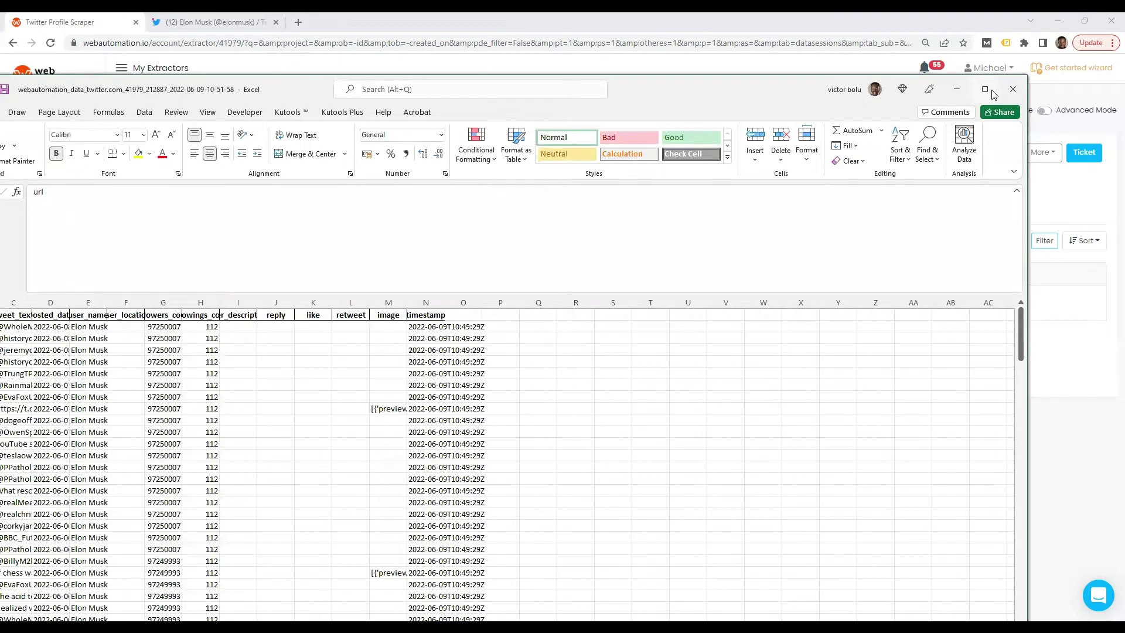
click(993, 93)
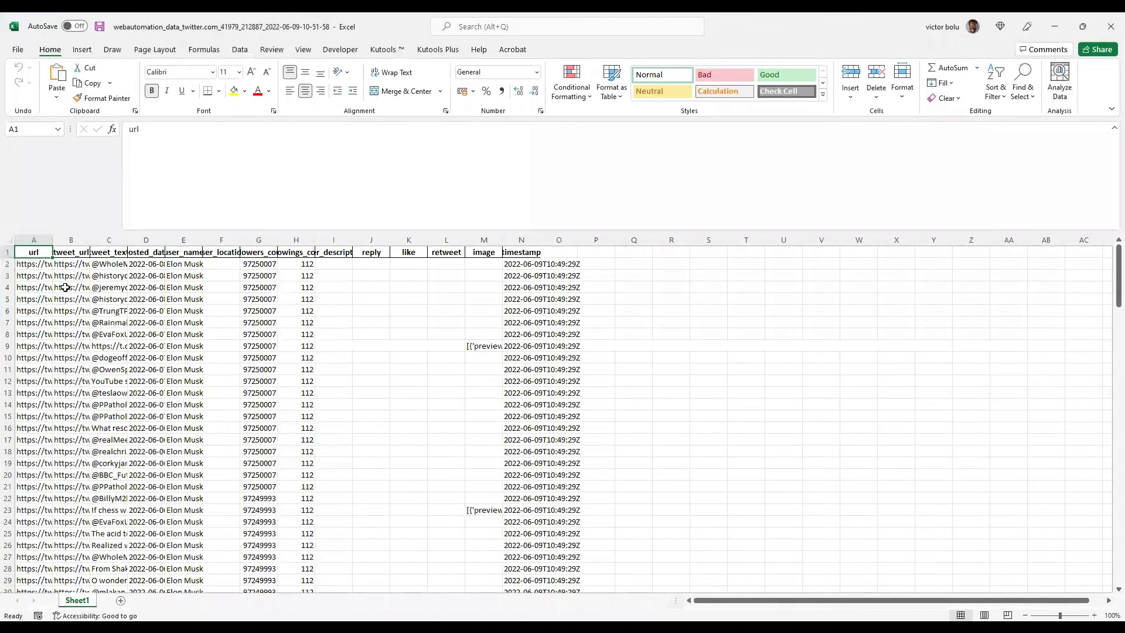
click(35, 265)
drag(52, 240, 276, 239)
click(232, 269)
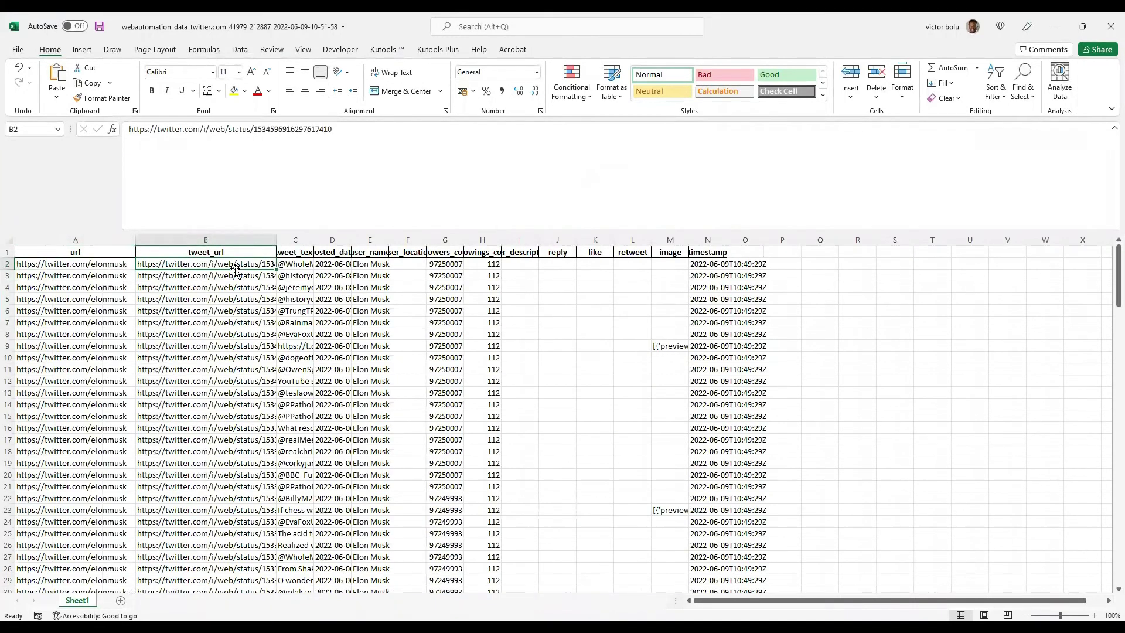
drag(313, 239, 417, 242)
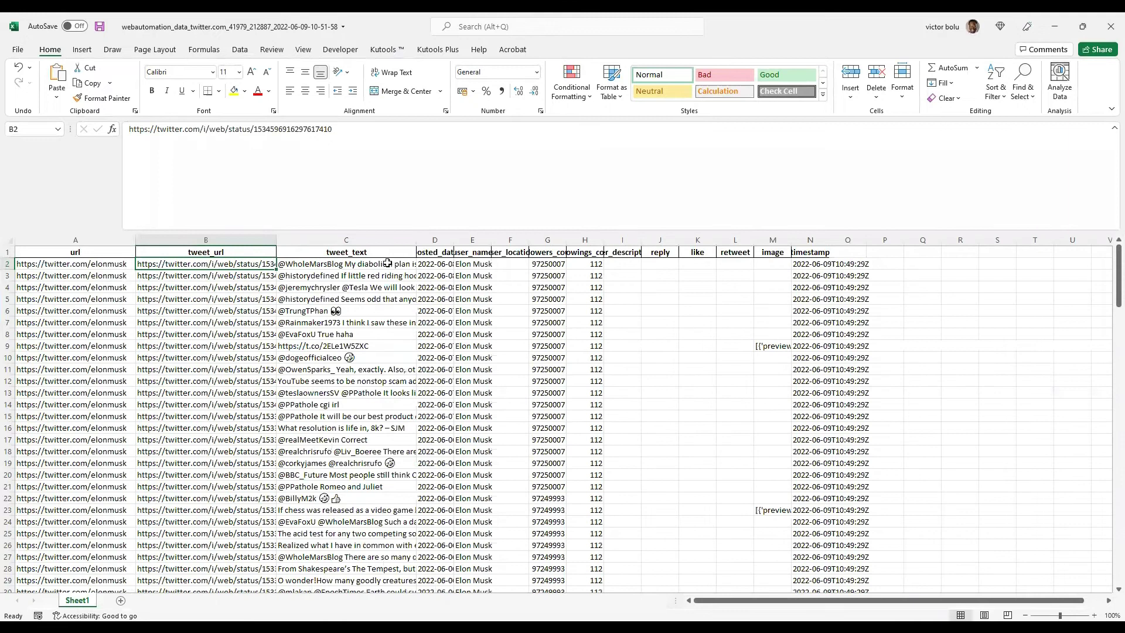
click(386, 263)
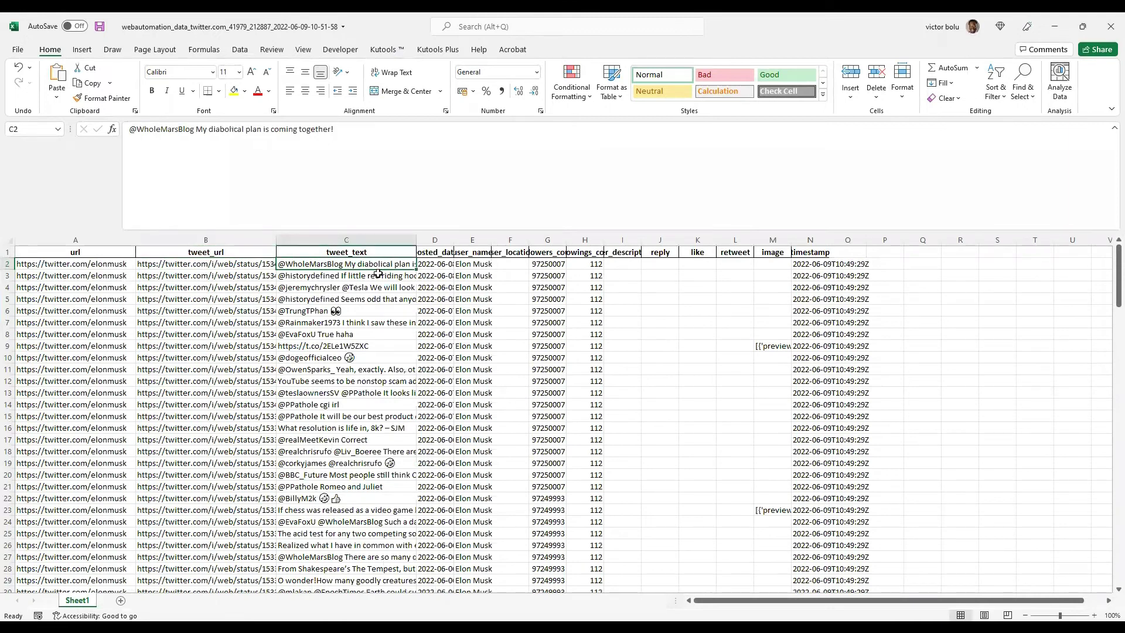
click(378, 274)
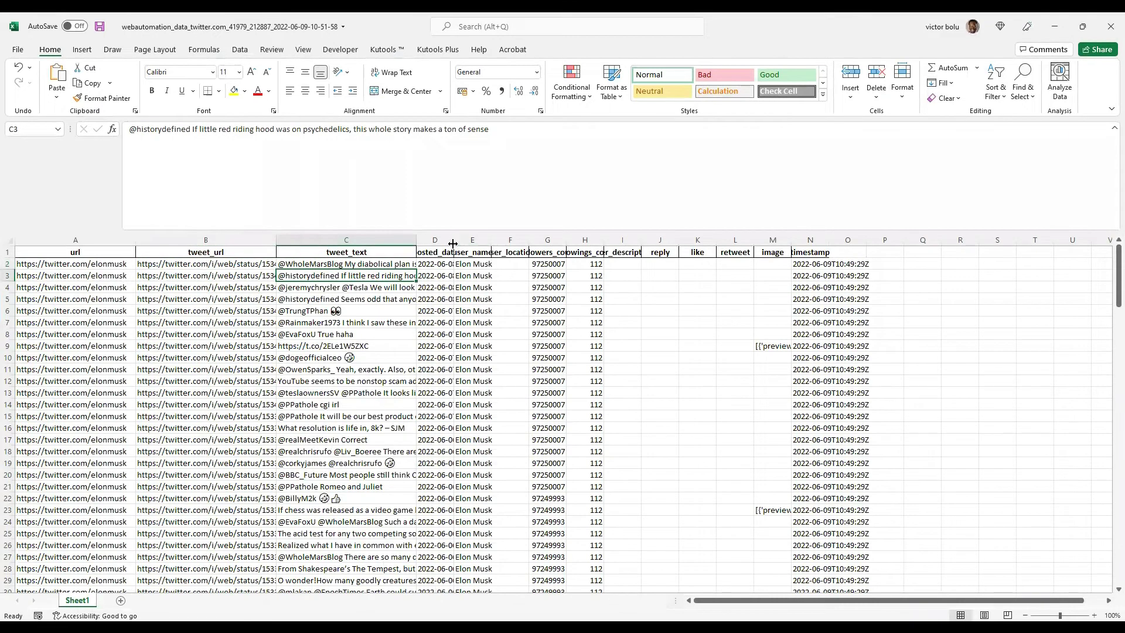
drag(453, 243, 621, 239)
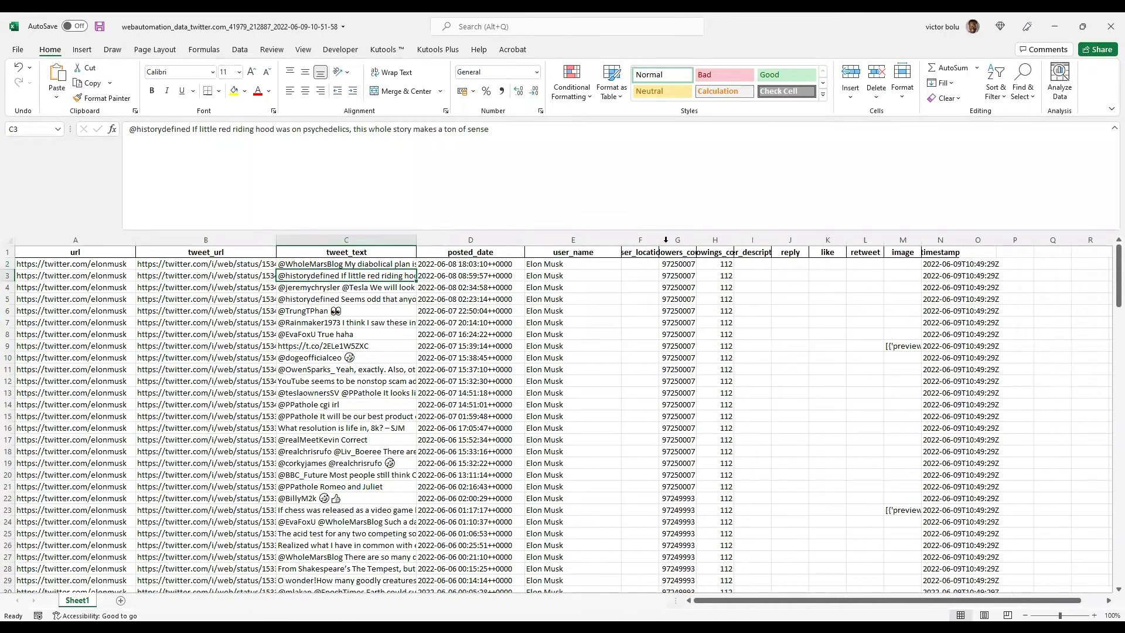
- Check cells G2, H2 and N2, then scroll down to the WebAutomationIo rows starting at A80
click(680, 266)
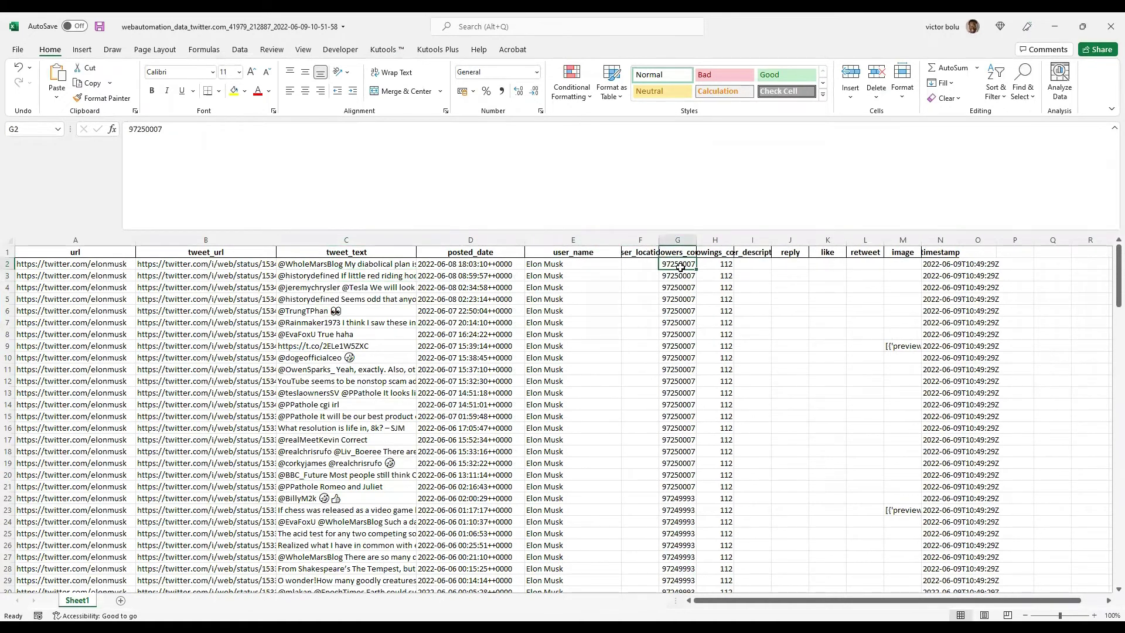
click(727, 264)
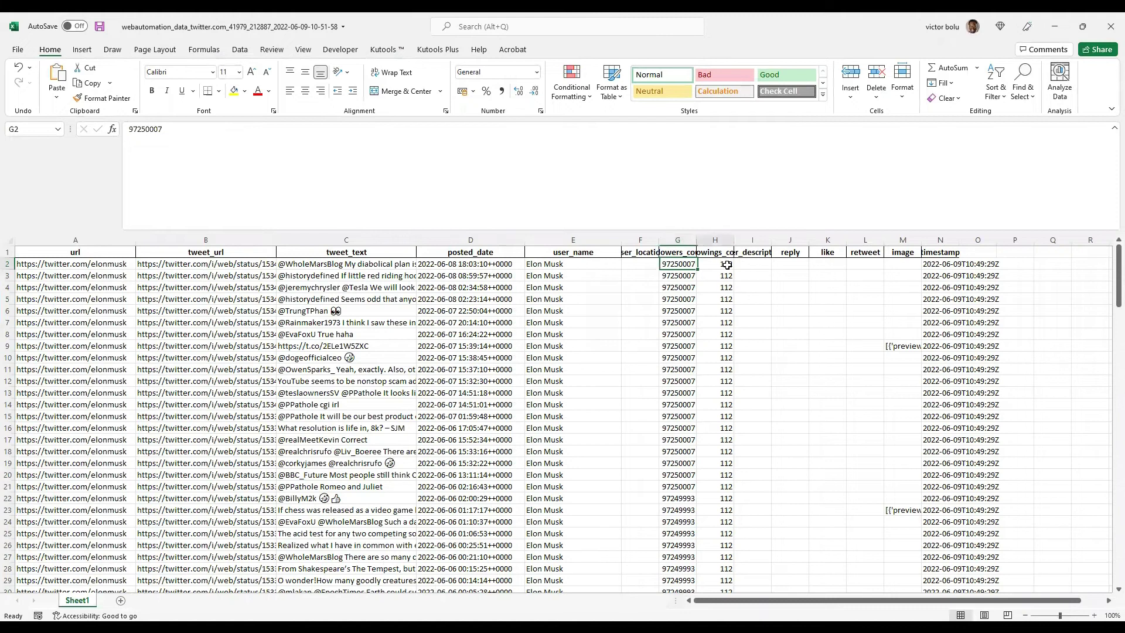
click(947, 267)
scroll(242, 380, down, 1)
scroll(242, 379, down, 9)
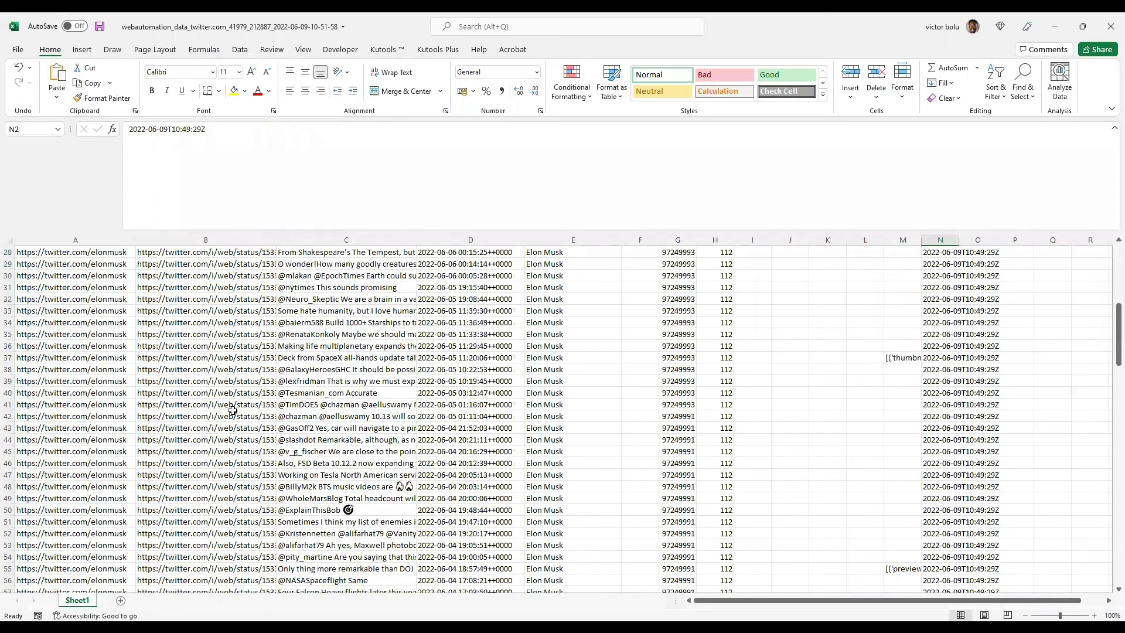
scroll(233, 410, down, 14)
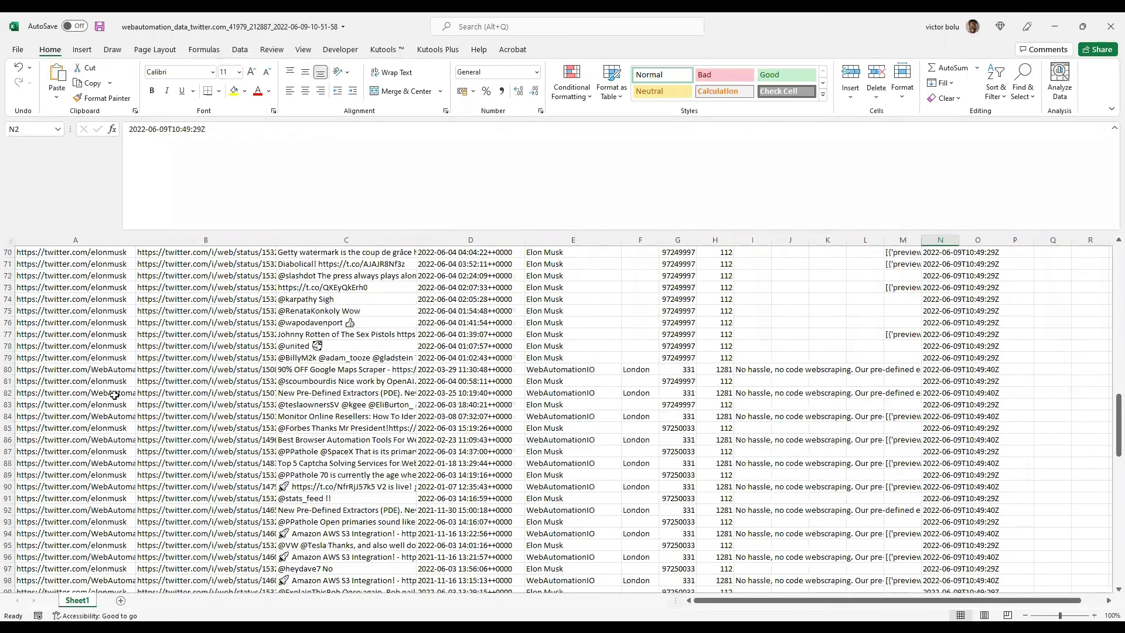
click(115, 395)
click(118, 372)
scroll(196, 440, down, 1)
scroll(196, 440, up, 6)
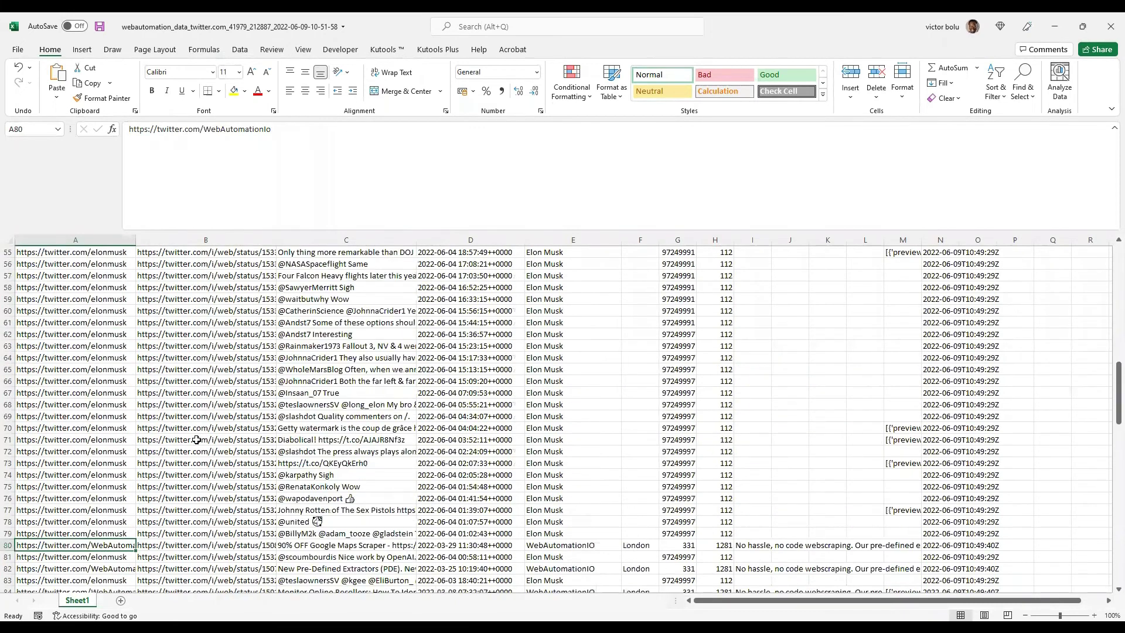
scroll(196, 439, up, 18)
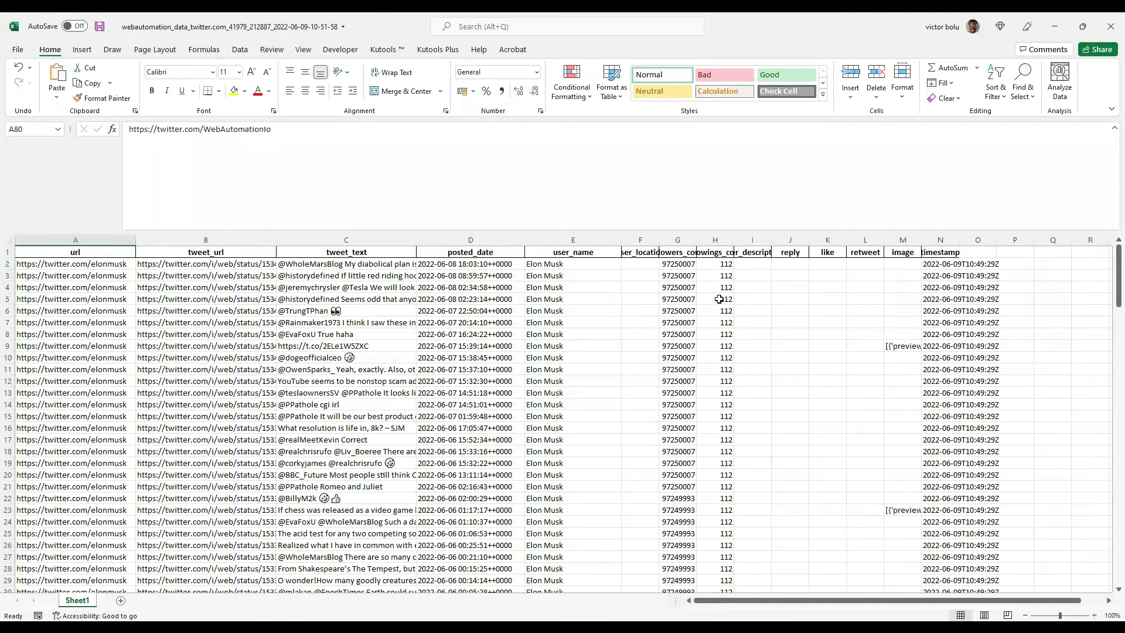
- Minimise Excel and expand the More options on the twitter.com data sessions page
click(1053, 32)
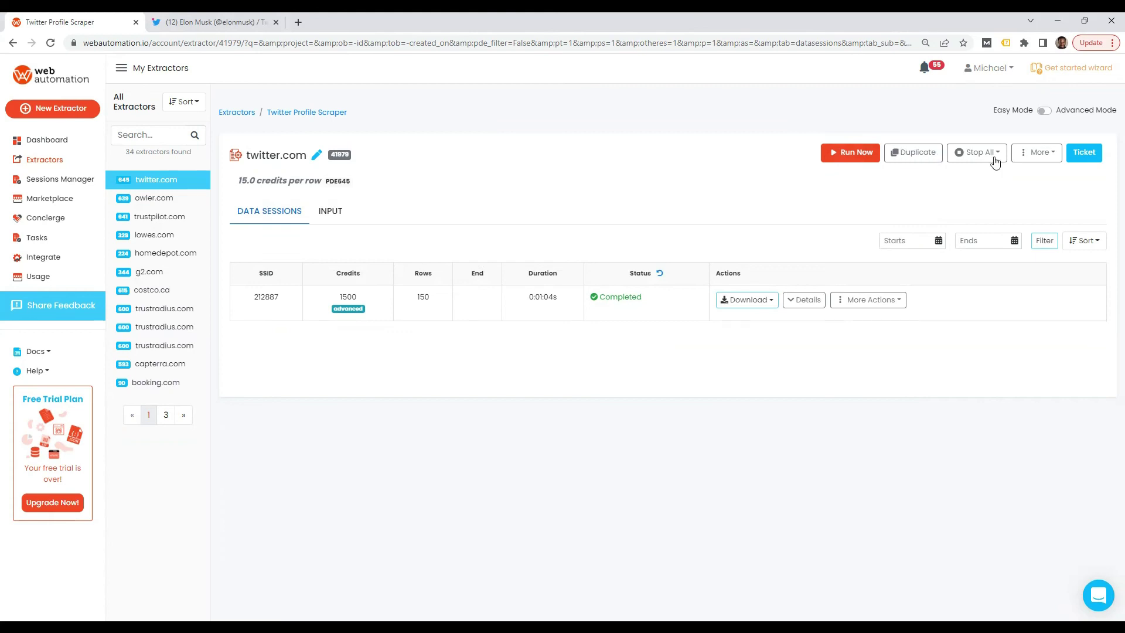
click(1037, 153)
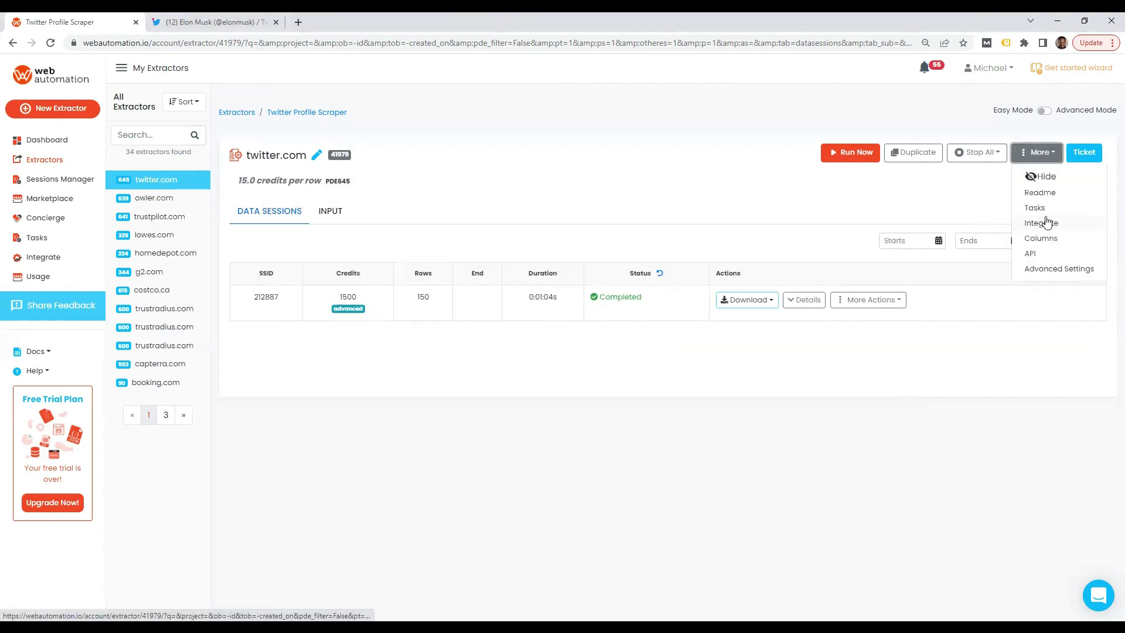